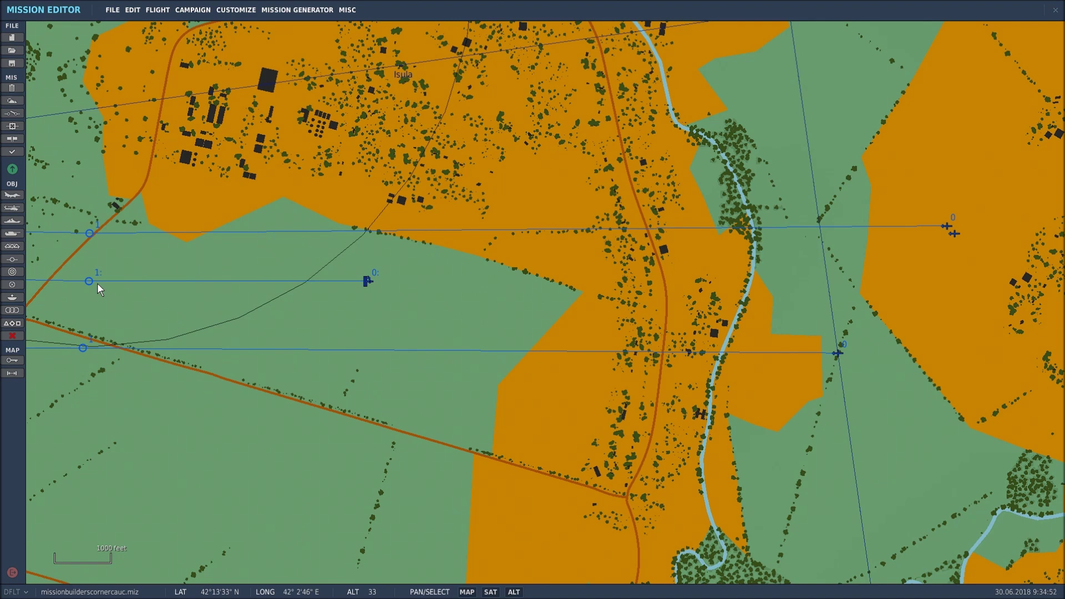
# Review the F/A-18C and Mirage 2000C group settings and shift the map left
pyautogui.click(838, 353)
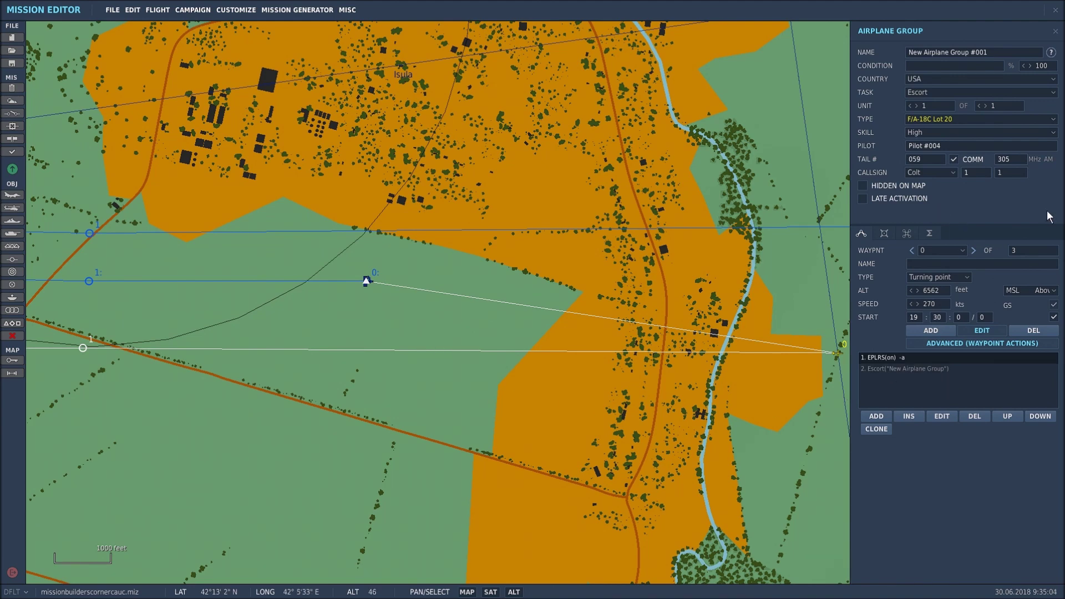
pyautogui.click(1055, 32)
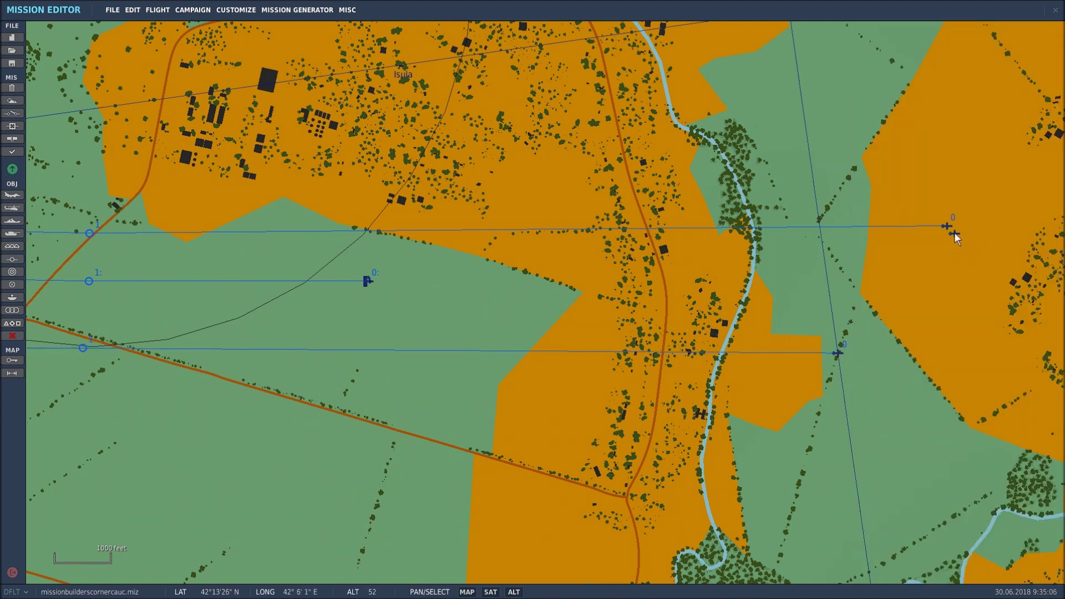
pyautogui.click(946, 230)
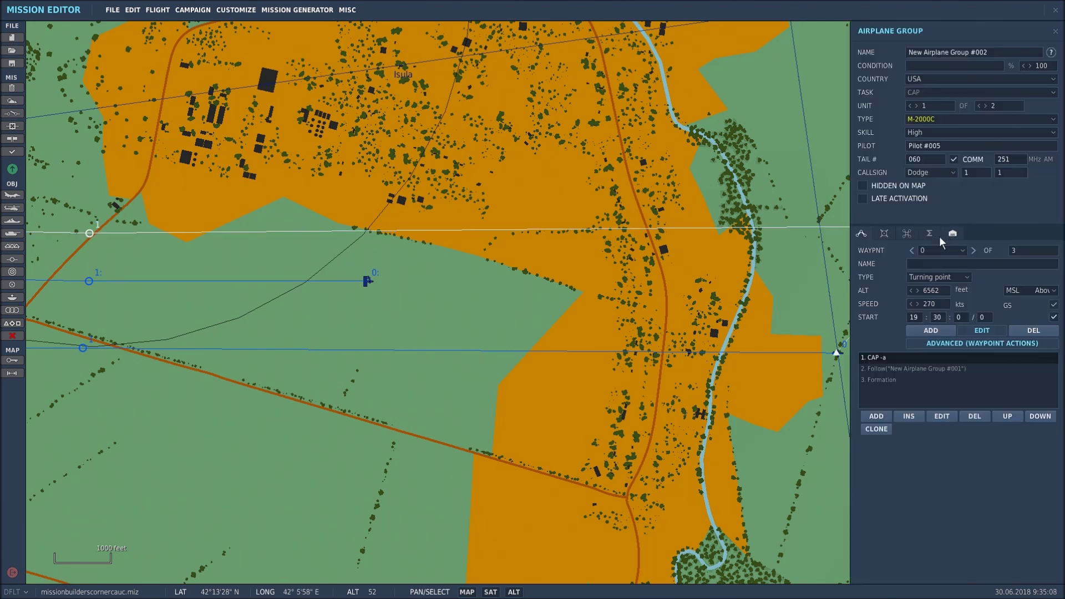
pyautogui.moveTo(833, 403); pyautogui.dragTo(617, 410, button='right')
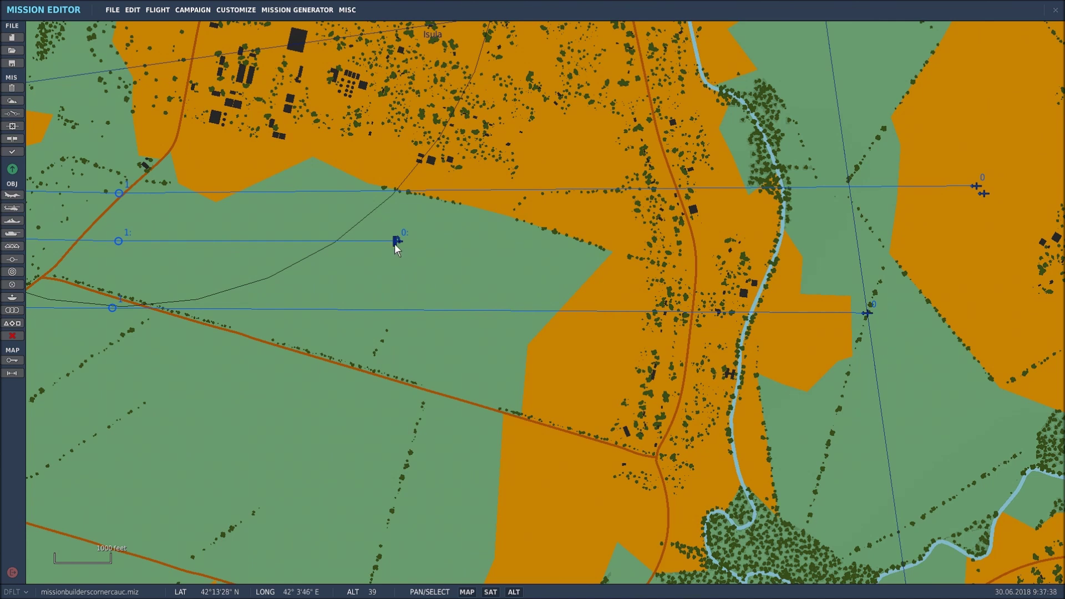
# Select the E-2D AWACS group and open the Orbit action at its waypoint 1
pyautogui.click(395, 244)
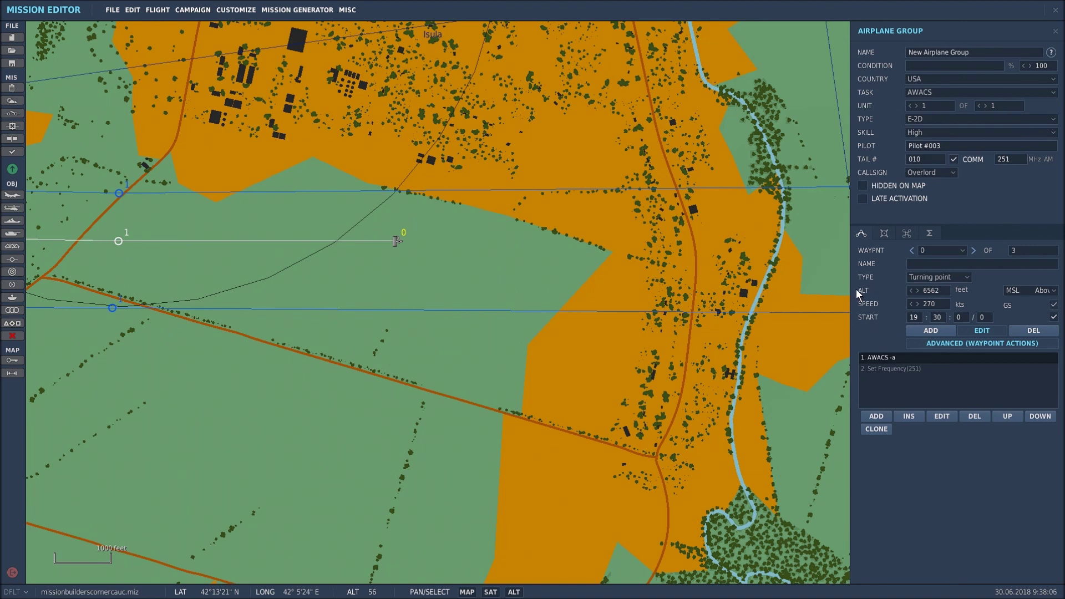
pyautogui.click(118, 241)
pyautogui.click(906, 371)
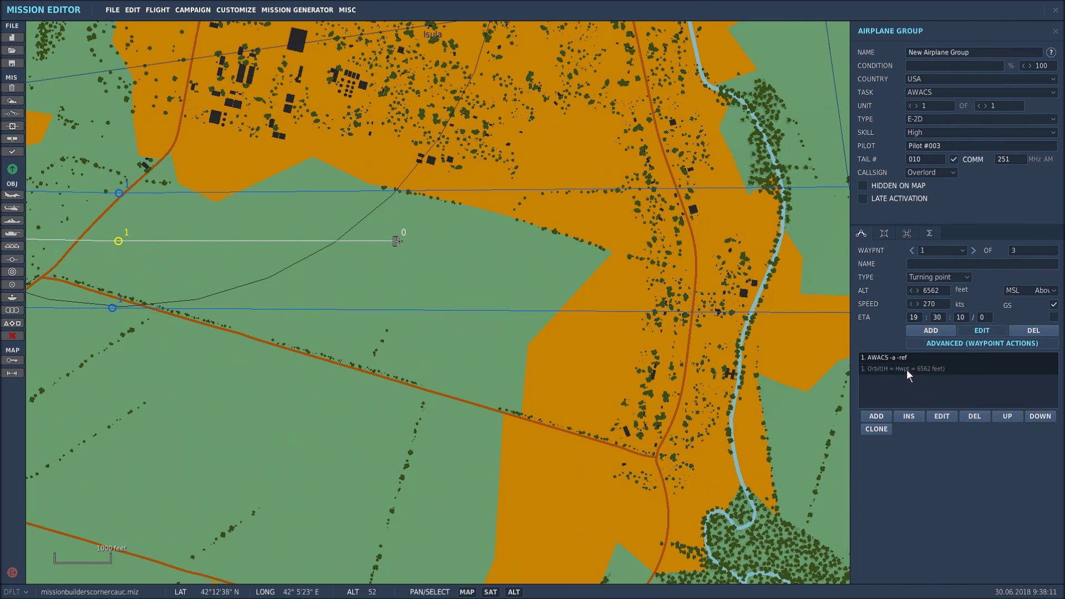
pyautogui.doubleClick(906, 370)
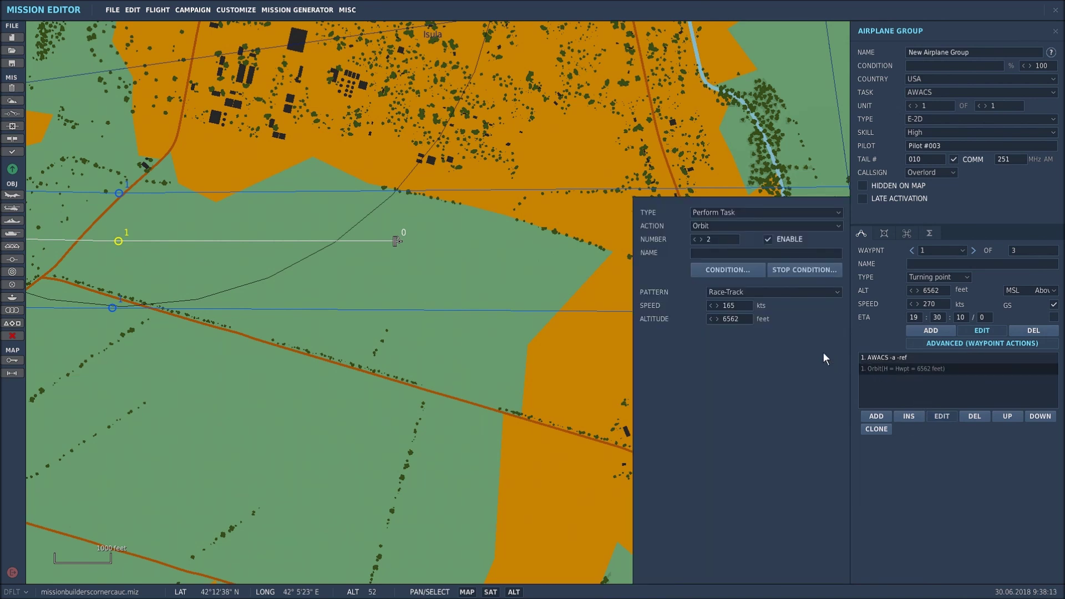
# Make the E-2D's waypoint-1 task a Perform Task Orbit with Race-Track pattern, then select the F/A-18C group
pyautogui.click(838, 212)
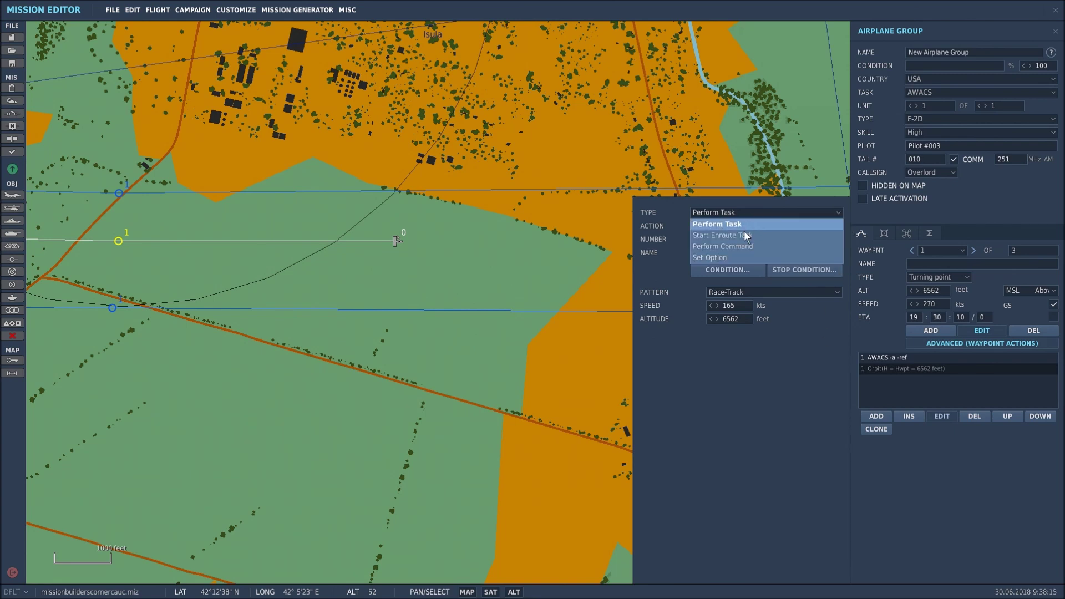
pyautogui.click(731, 224)
pyautogui.click(837, 226)
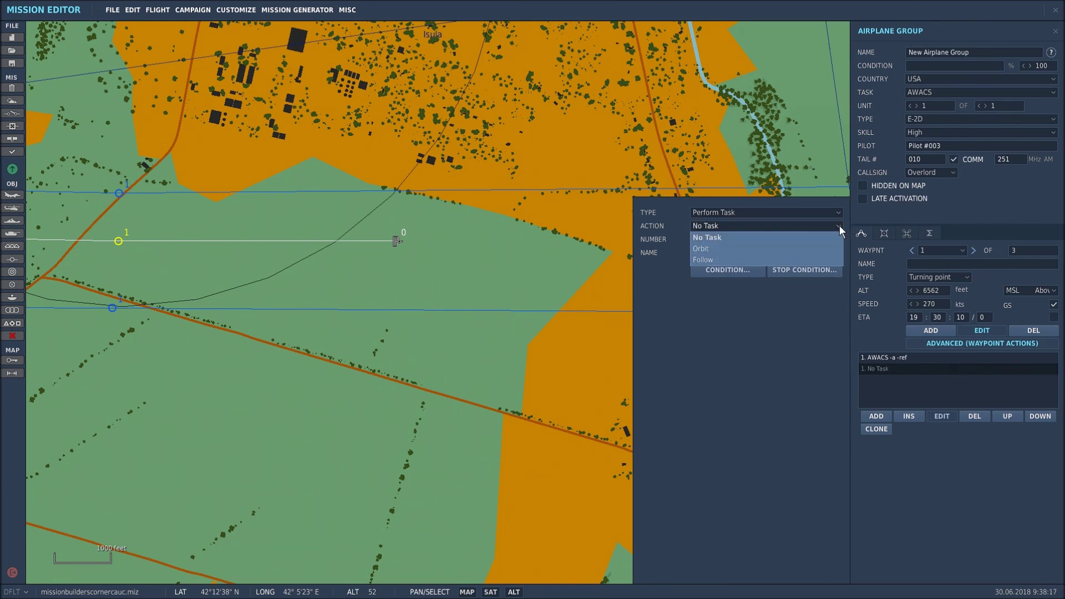
pyautogui.click(721, 252)
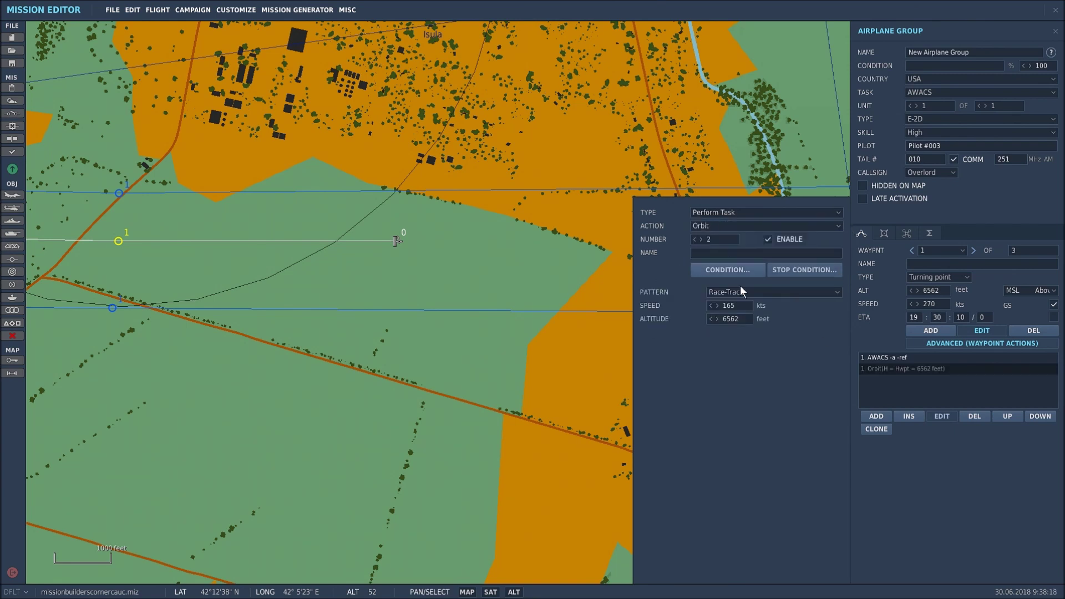
pyautogui.click(837, 292)
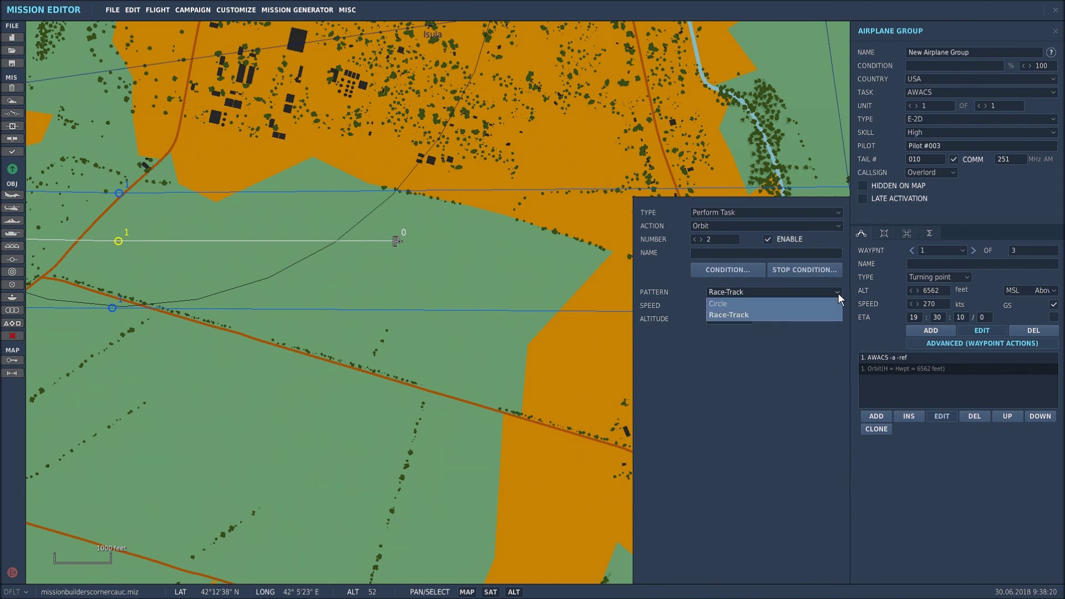
pyautogui.click(737, 315)
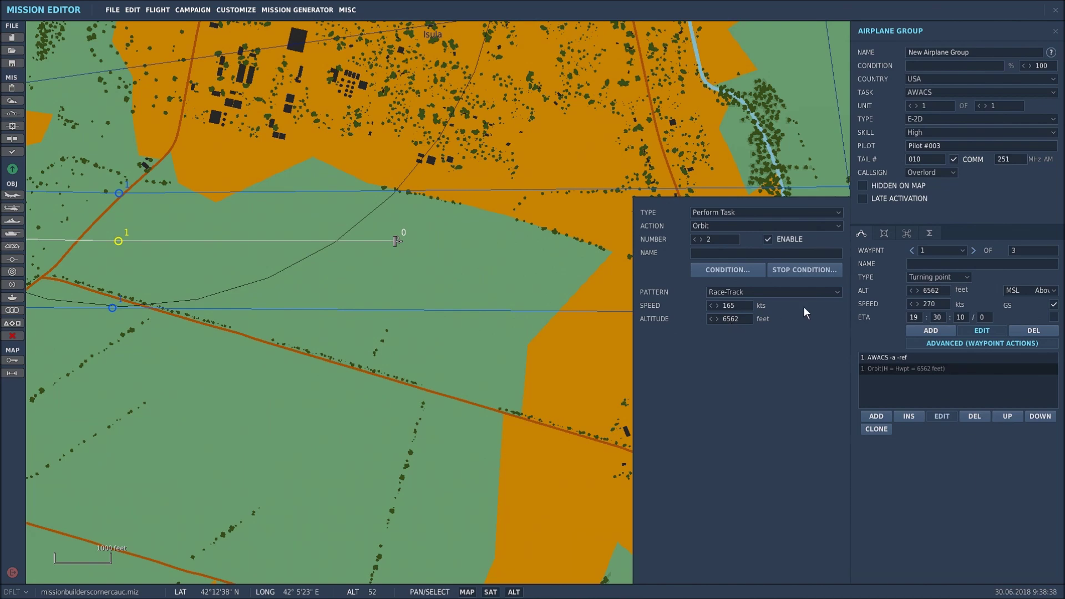
pyautogui.click(1055, 33)
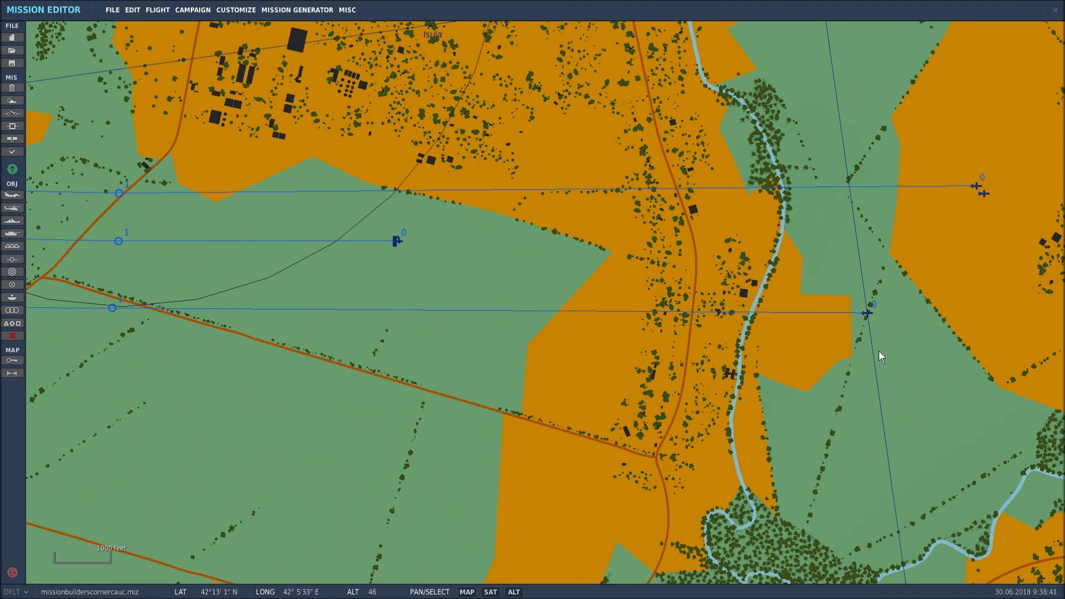
pyautogui.click(867, 317)
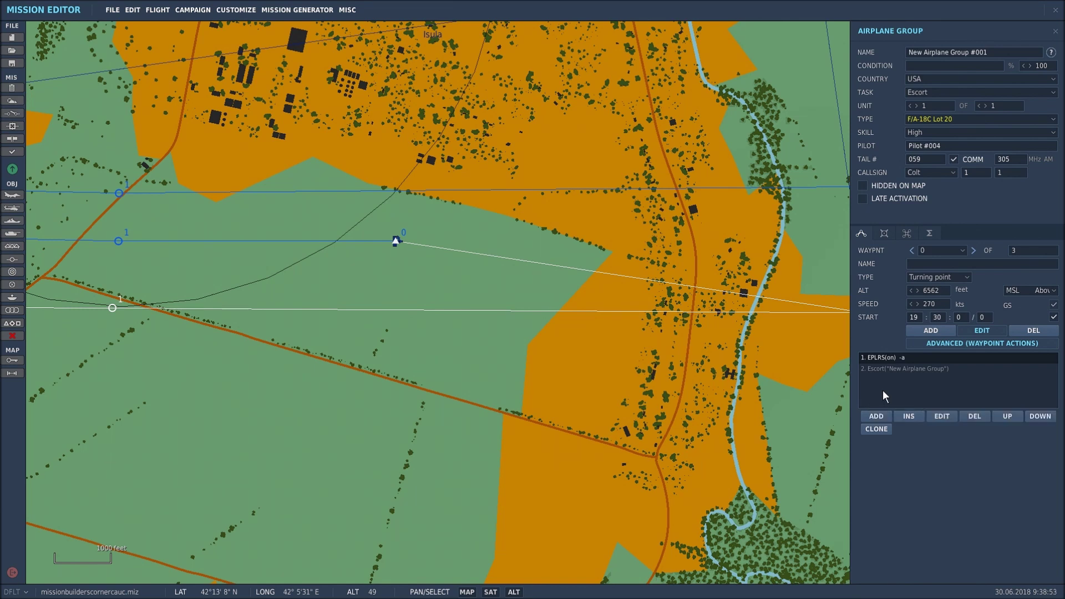
# Set the F/A-18C's Escort action to Perform Task > Escort
pyautogui.click(876, 371)
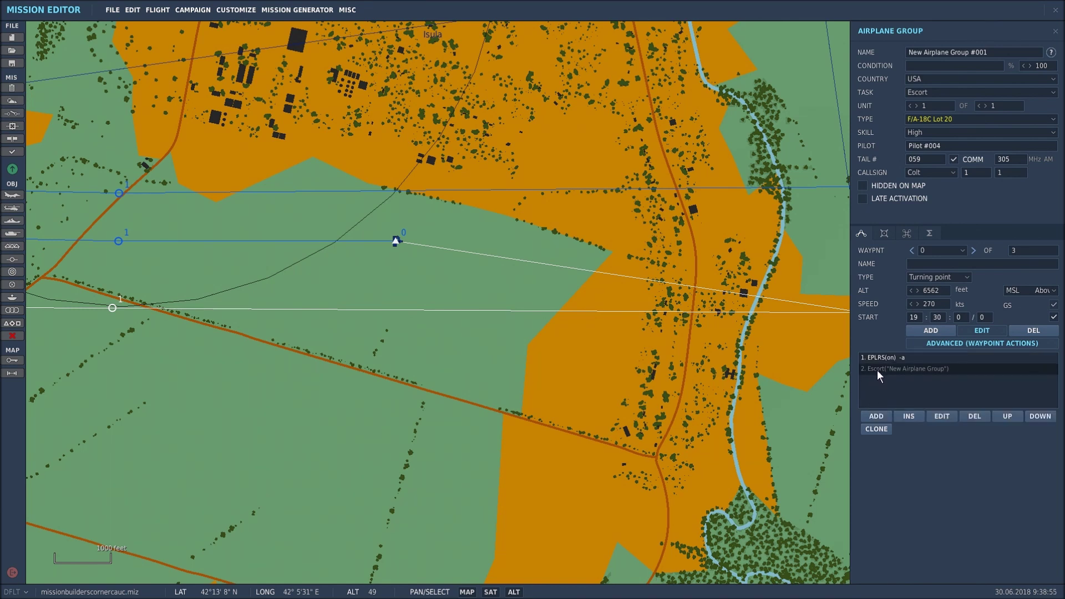
pyautogui.doubleClick(876, 371)
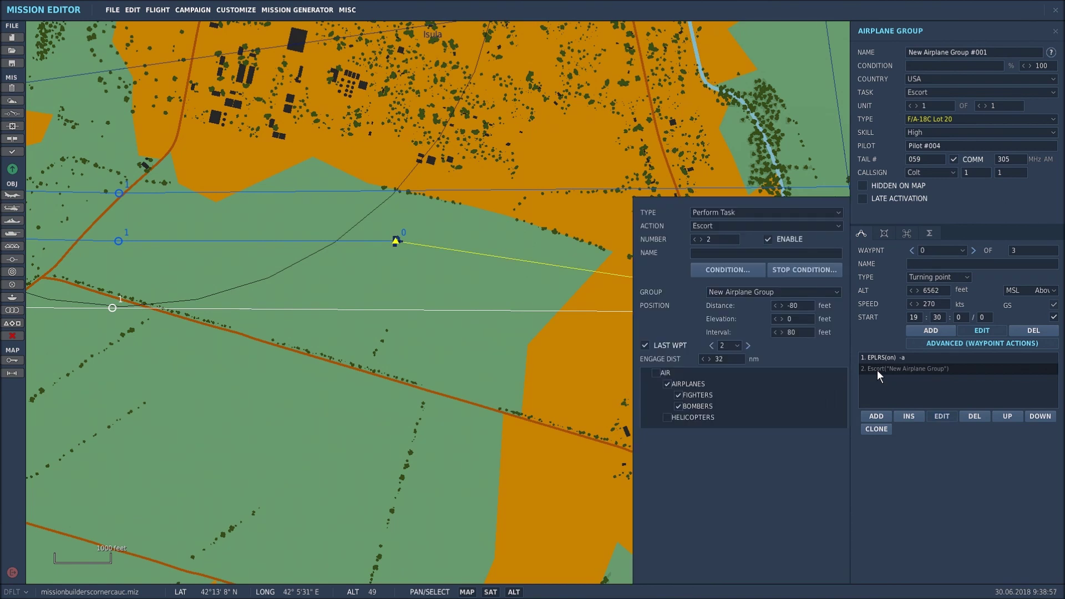
pyautogui.click(838, 213)
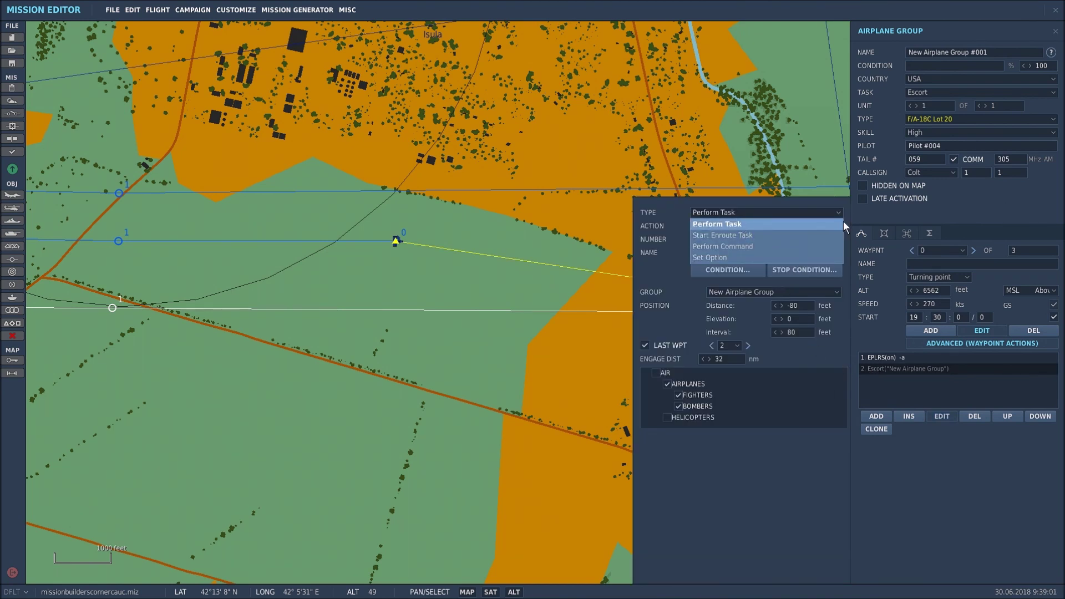
pyautogui.click(843, 220)
pyautogui.click(837, 225)
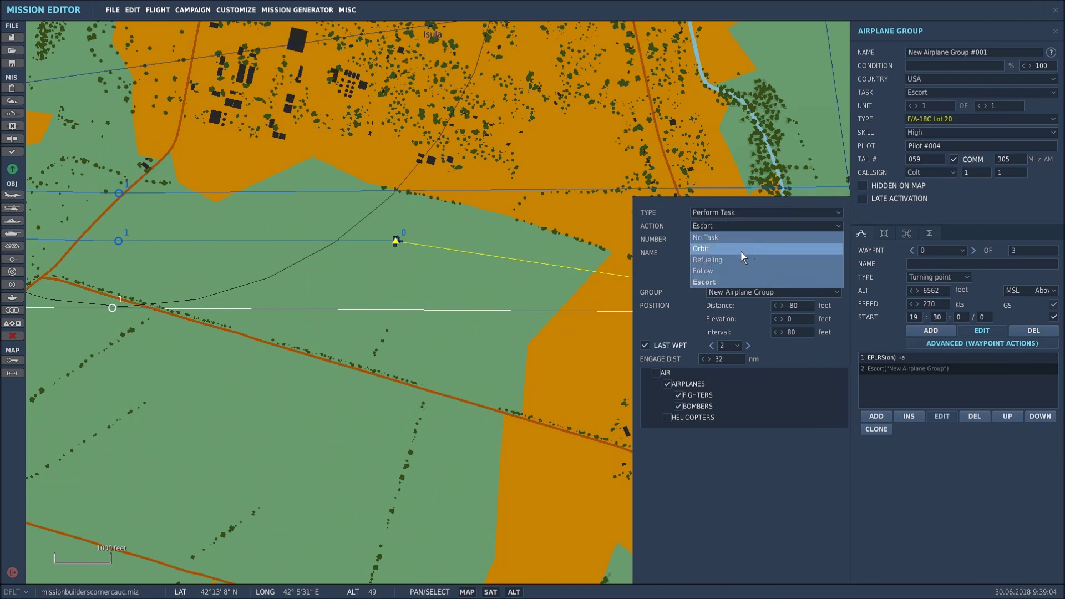
pyautogui.click(718, 284)
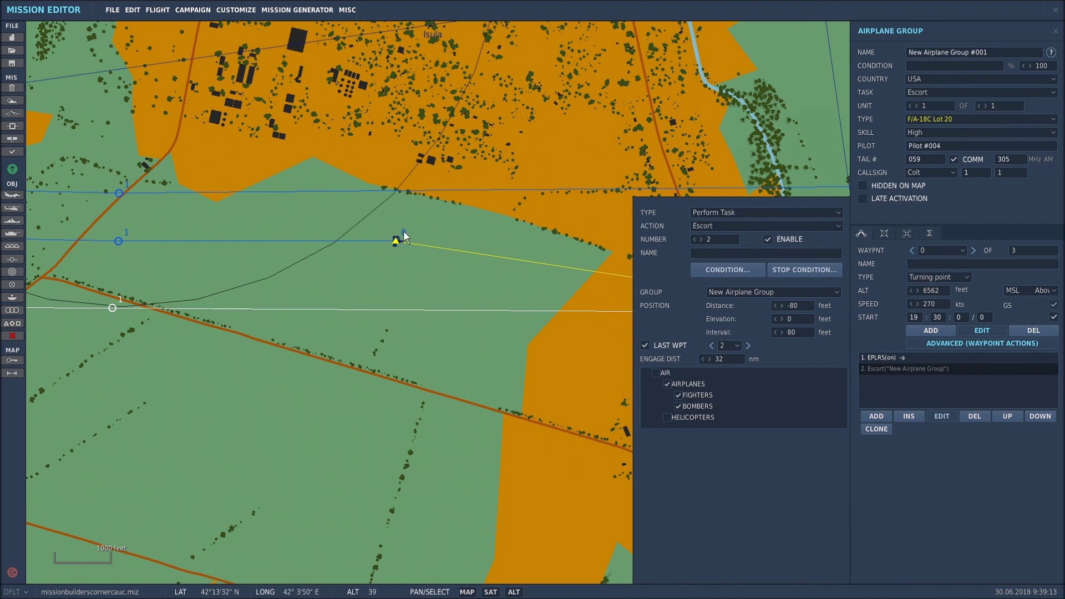
# Escort New Airplane Group at -80 ft distance and 80 ft interval until waypoint 2
pyautogui.click(839, 292)
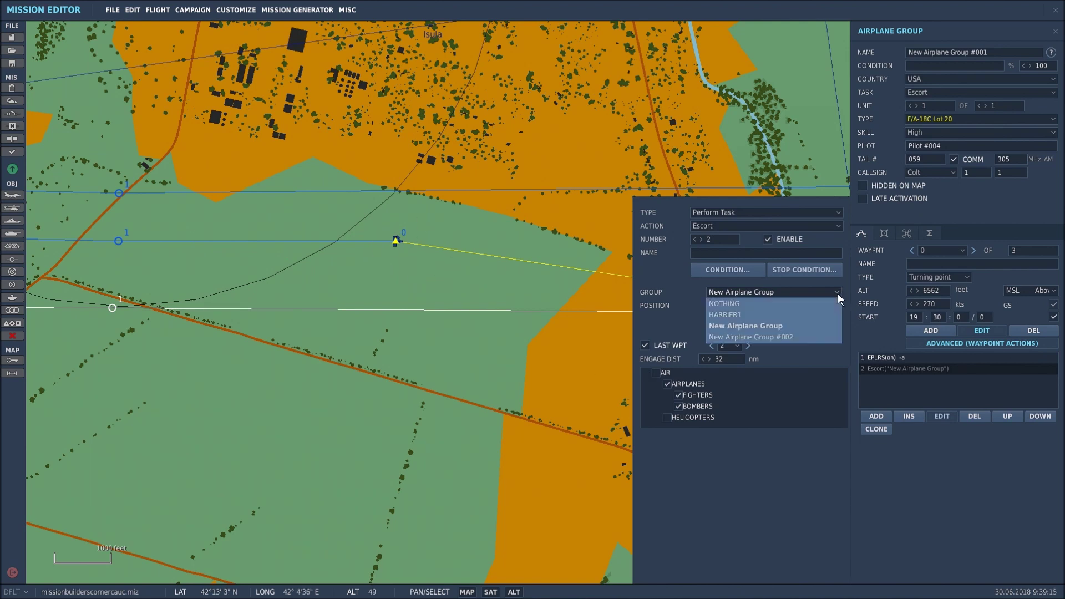
pyautogui.click(751, 328)
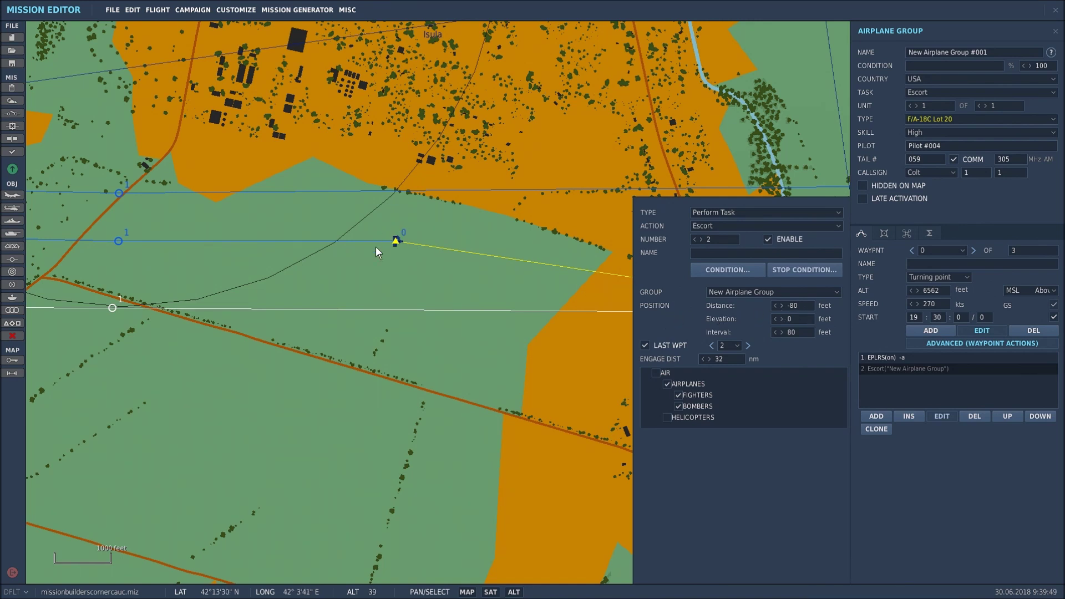
pyautogui.moveTo(514, 292); pyautogui.dragTo(311, 294, button='right')
pyautogui.scroll(-1, 492, 389)
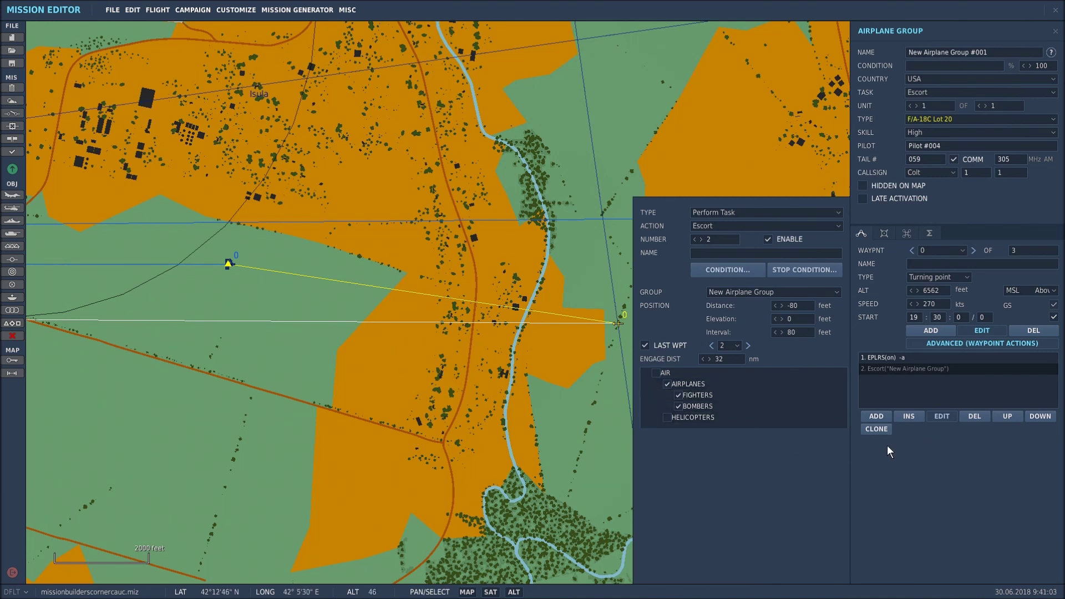
pyautogui.click(1055, 32)
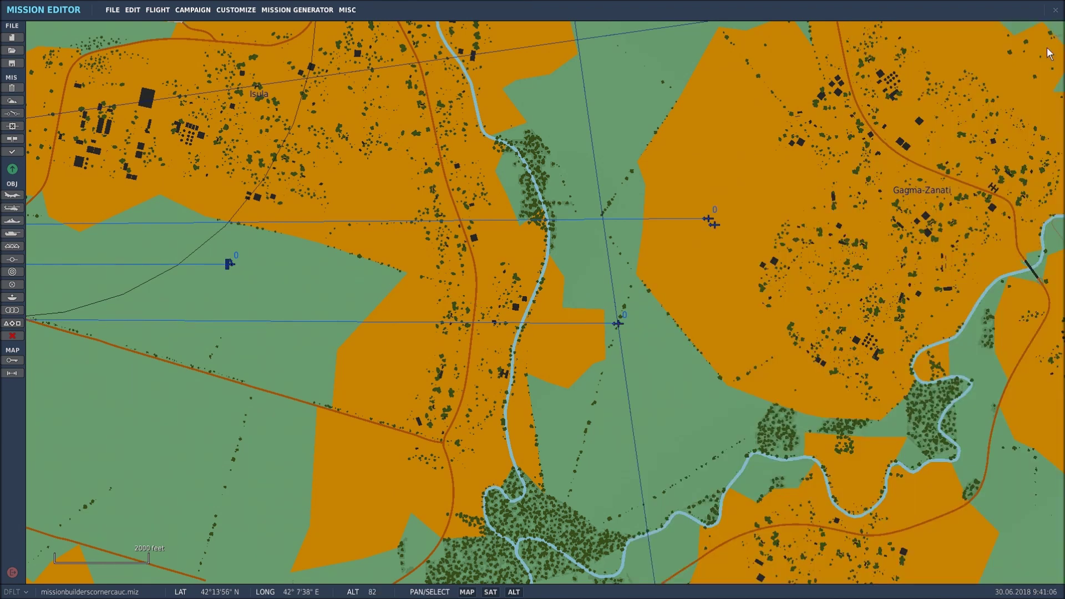
# Open the Mirage 2000C CAP group's settings from its waypoint 0 on the map
pyautogui.click(707, 221)
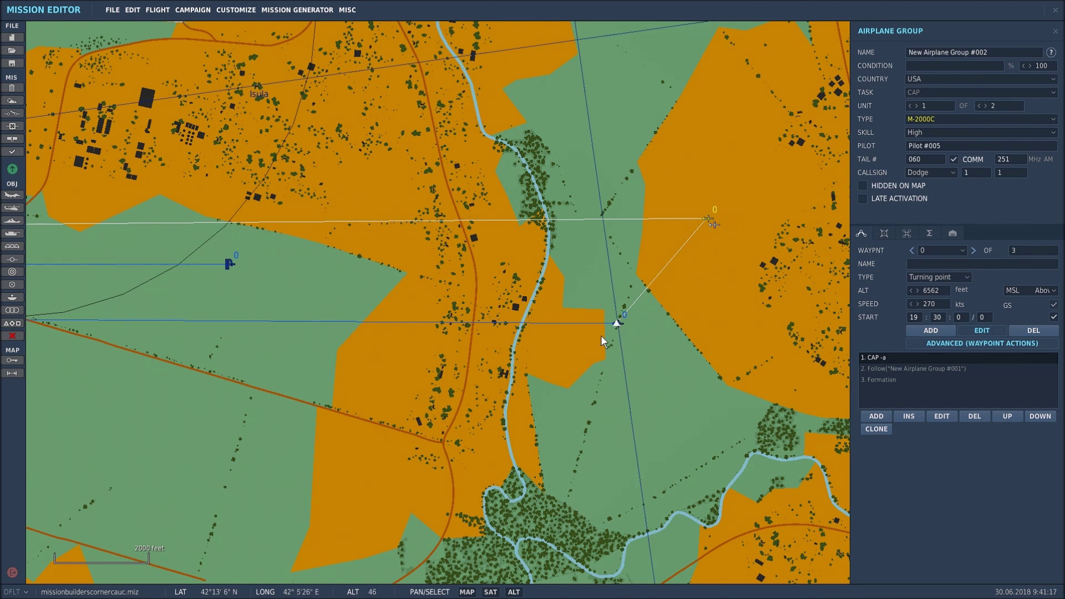
# Set the Mirage's action 2 to Follow New Airplane Group #001 at -80 distance, 0 elevation, 80 interval
pyautogui.click(904, 370)
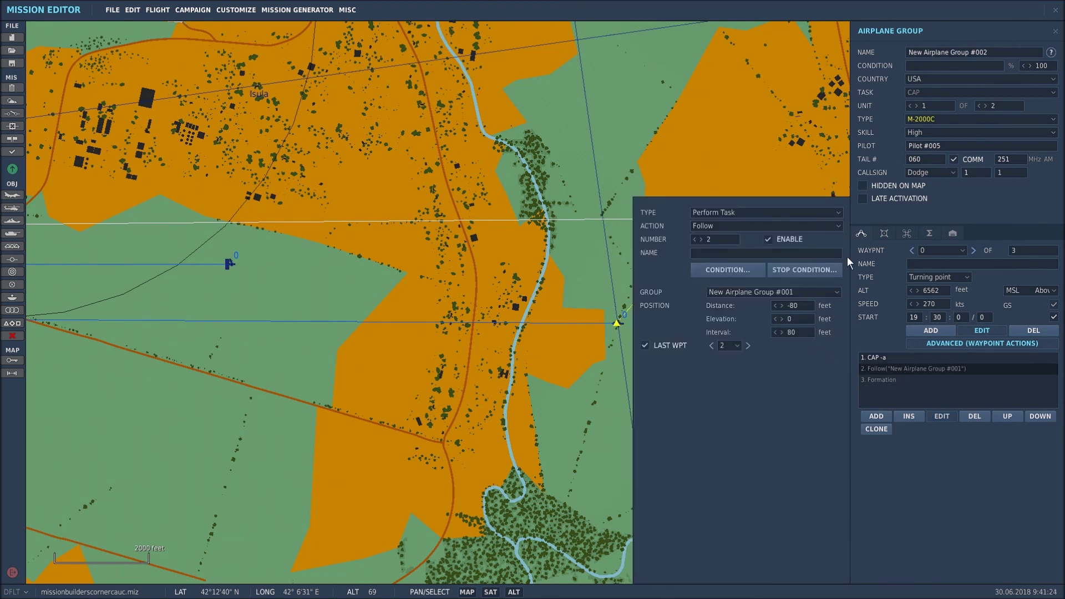
pyautogui.click(838, 212)
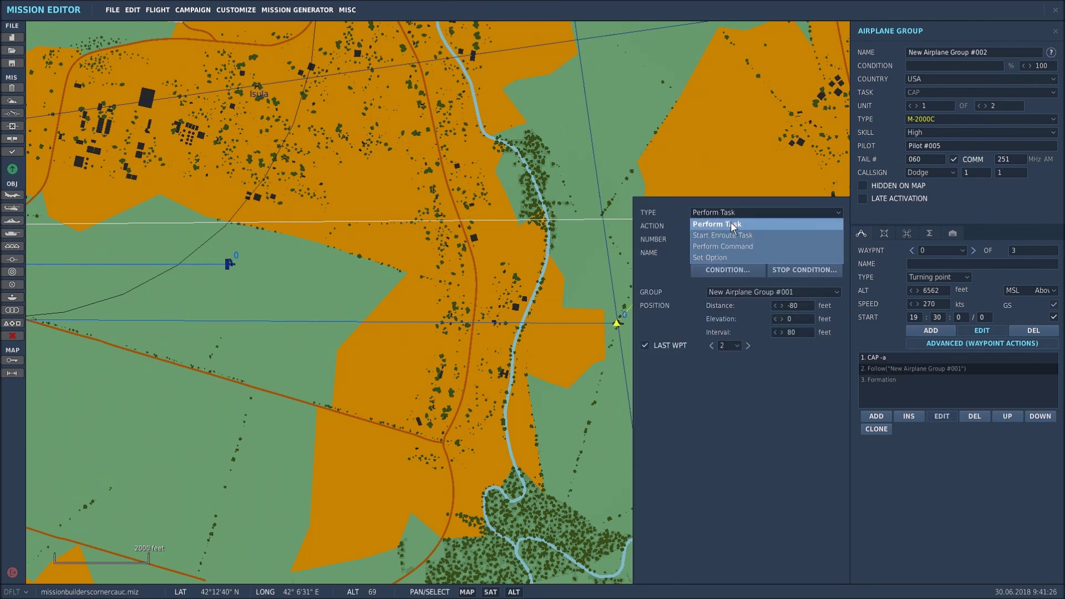
pyautogui.click(730, 223)
pyautogui.click(835, 225)
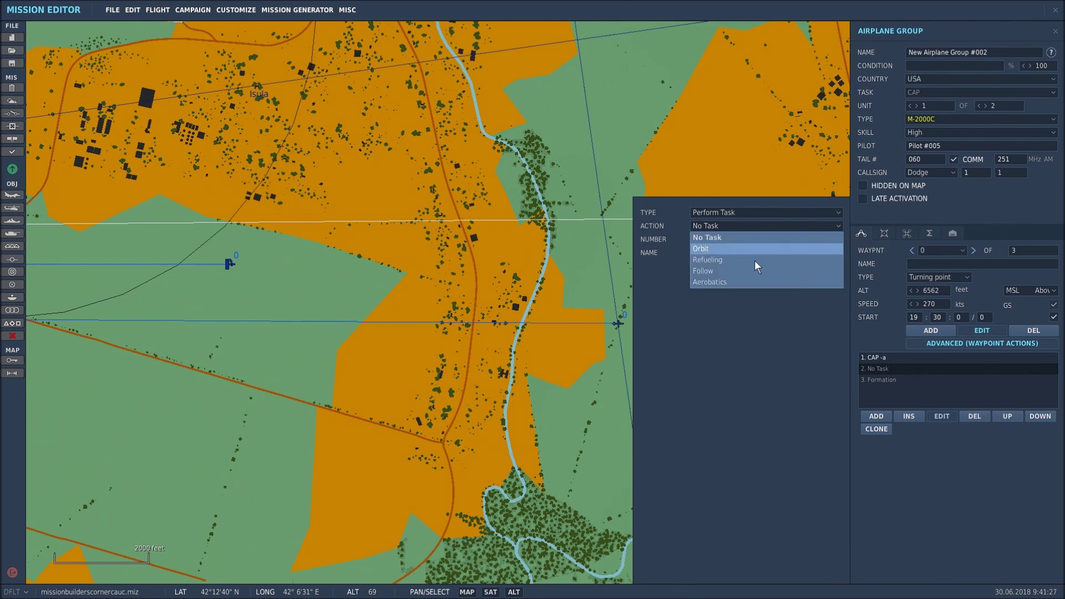
pyautogui.click(715, 272)
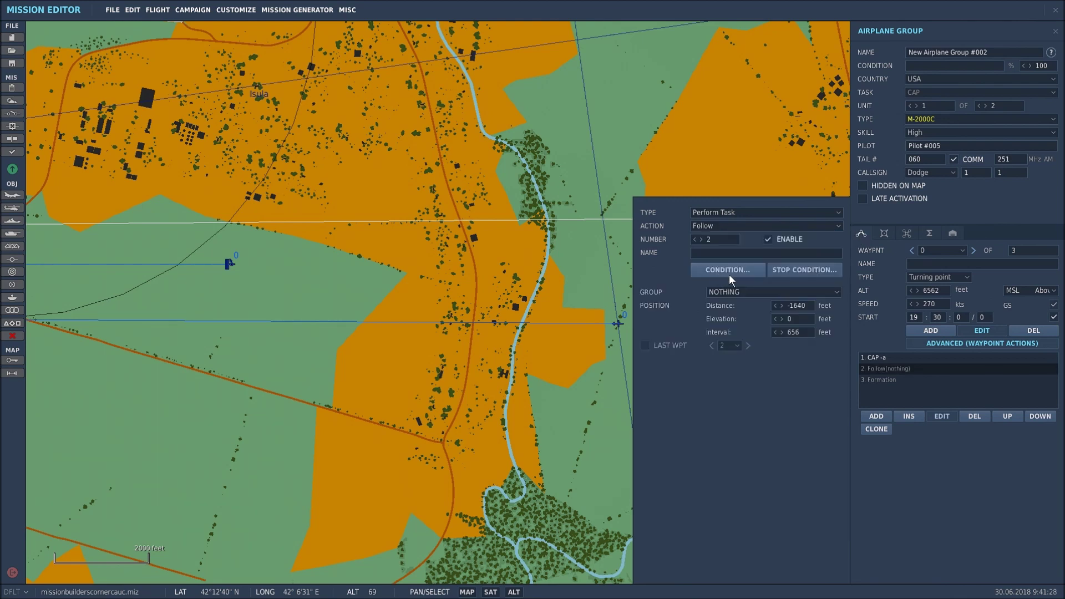
pyautogui.click(837, 292)
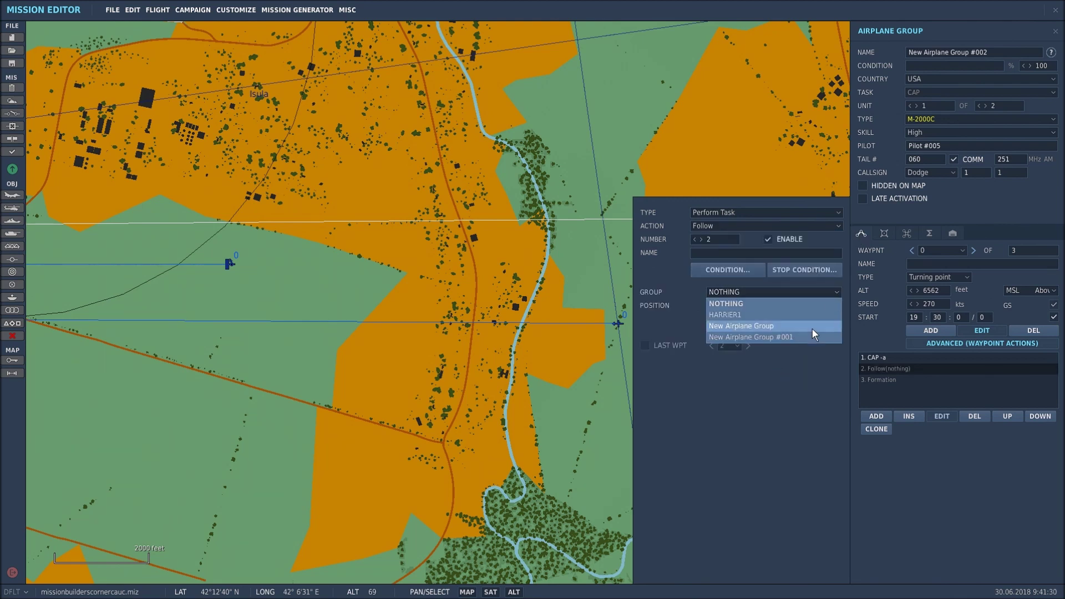
pyautogui.click(757, 338)
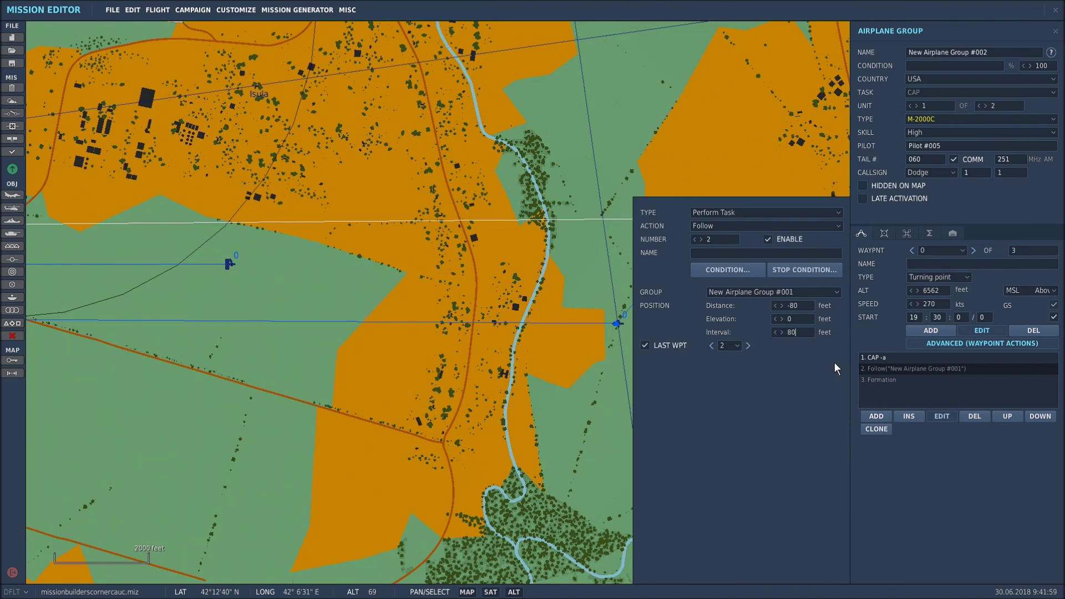
pyautogui.moveTo(607, 421); pyautogui.dragTo(396, 416, button='right')
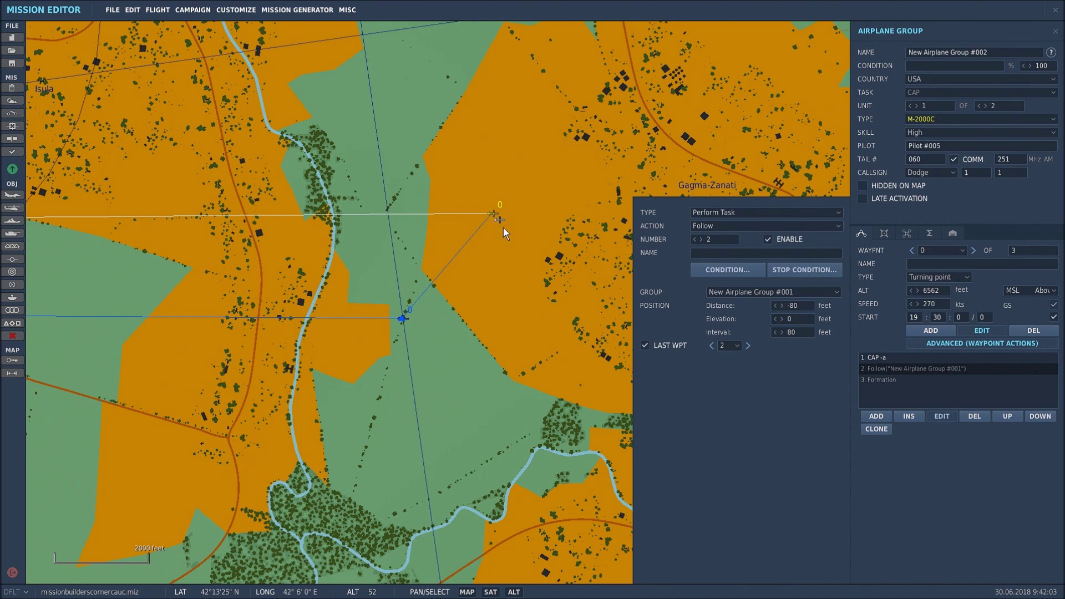
pyautogui.click(878, 381)
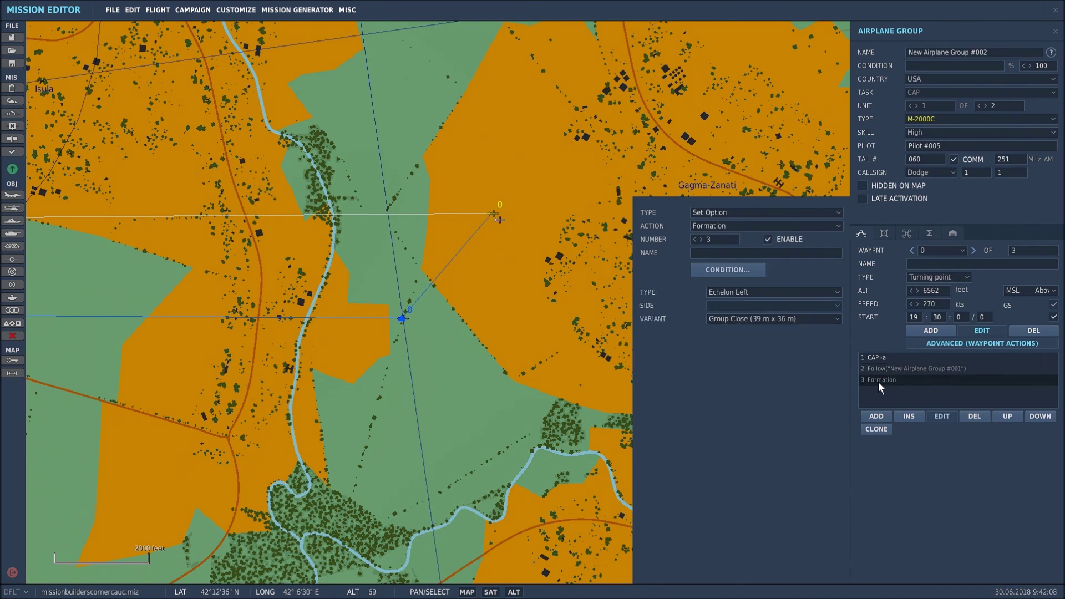
# Set the Mirage Formation option to Echelon Left, Group Close (39 m x 36 m)
pyautogui.click(838, 213)
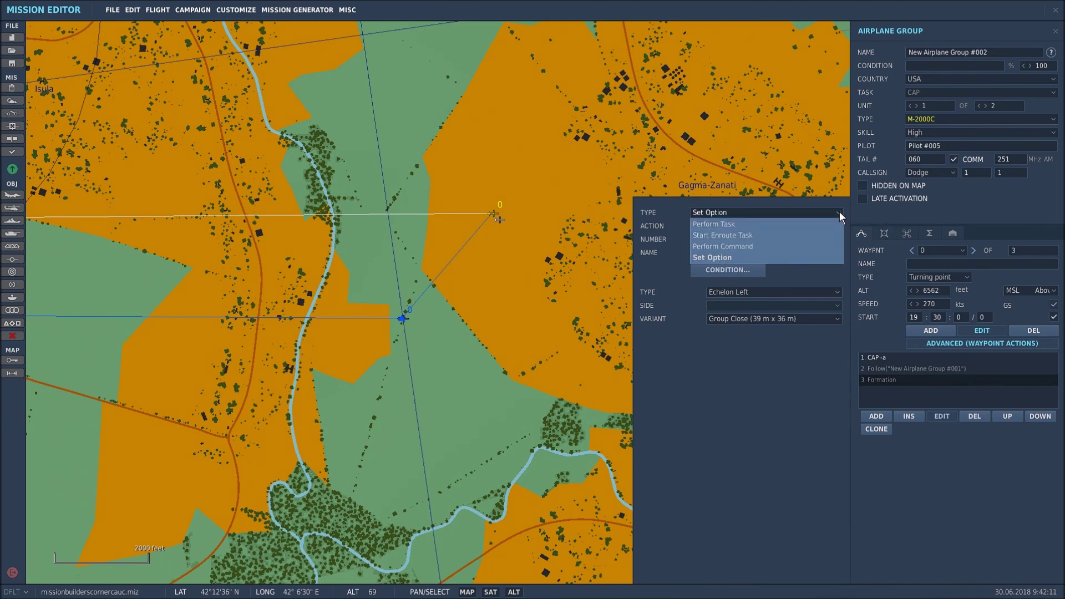
pyautogui.click(820, 182)
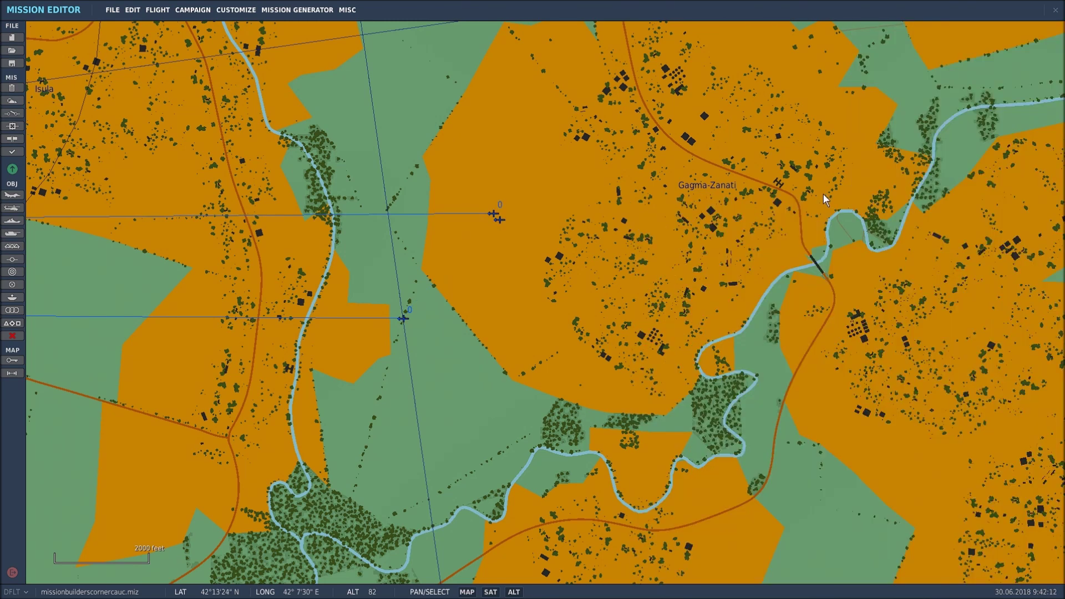
pyautogui.click(494, 217)
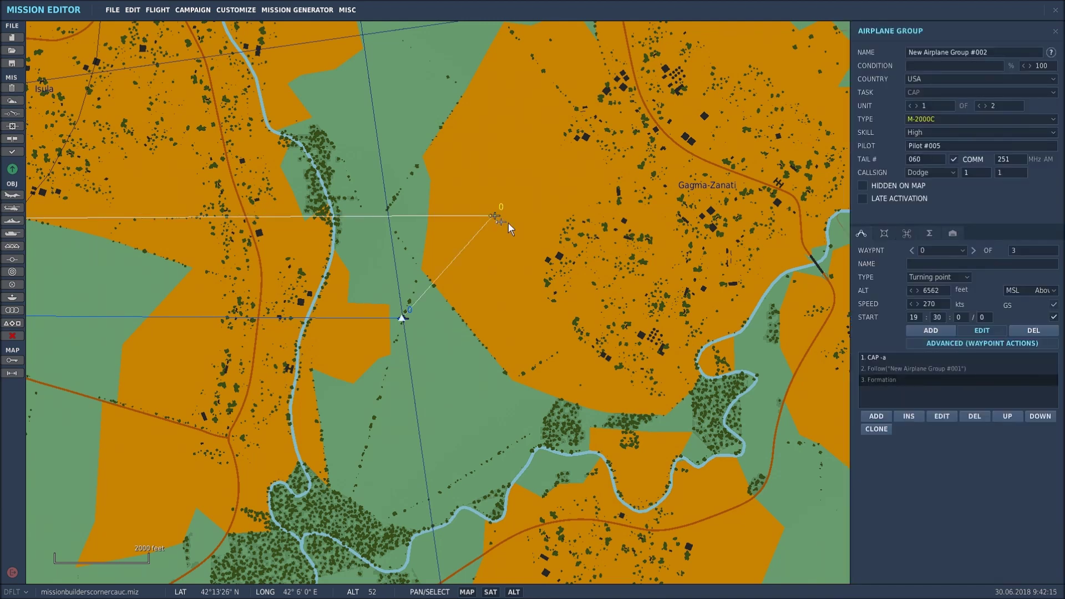
pyautogui.click(901, 380)
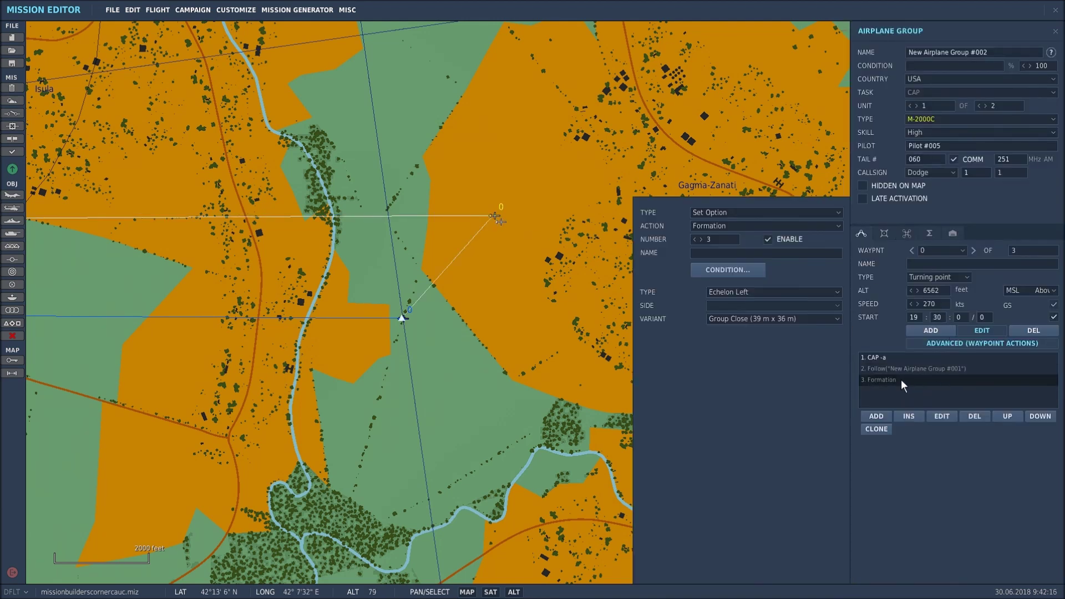
pyautogui.click(838, 227)
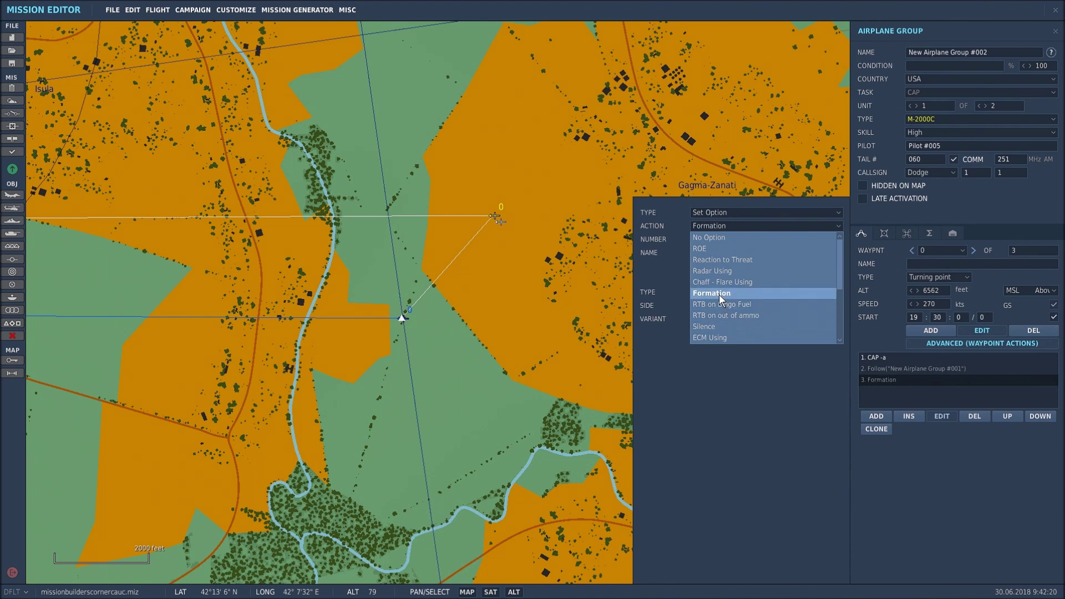
pyautogui.click(667, 270)
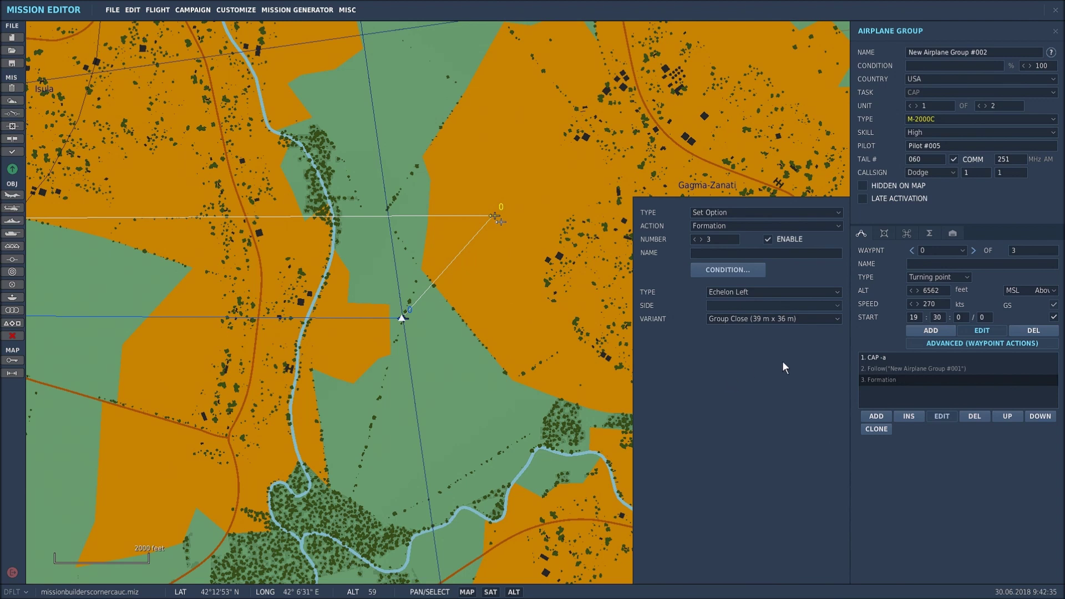
pyautogui.click(837, 318)
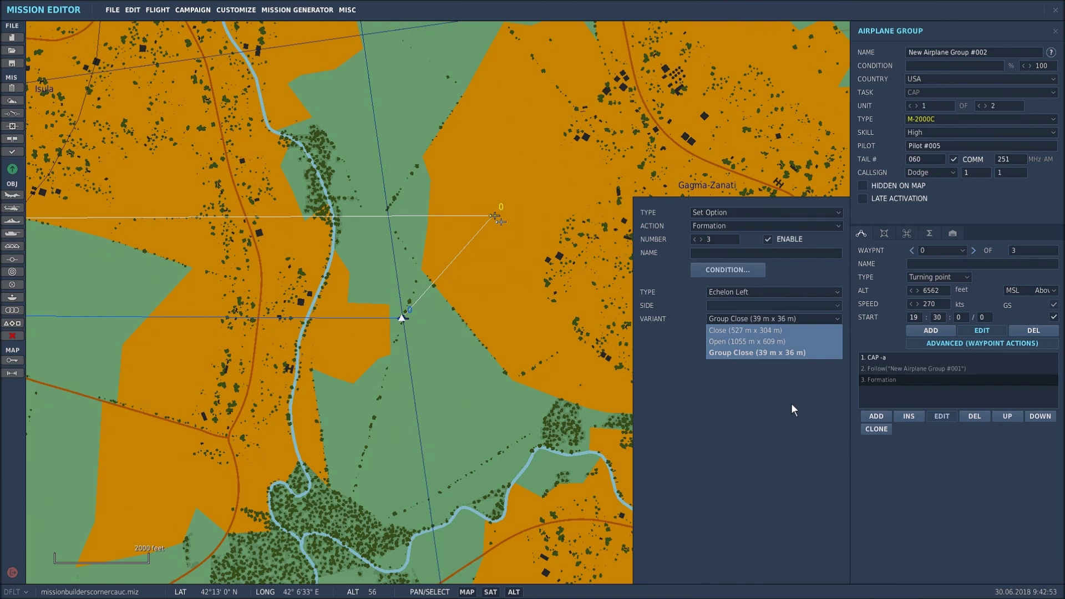
pyautogui.click(1054, 31)
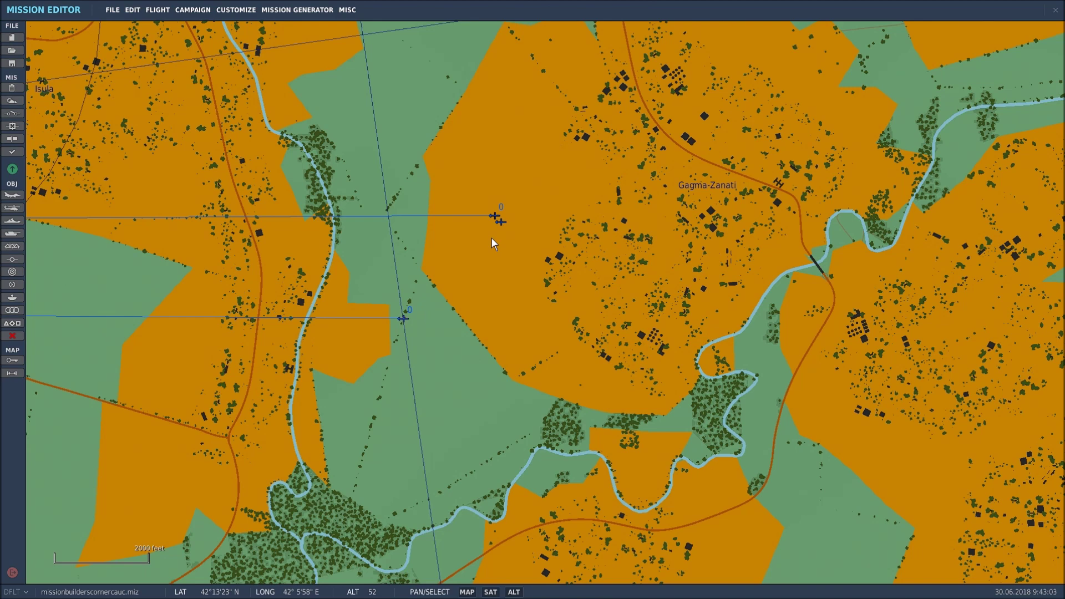
# Pan the map to bring all three flights' starting points into view
pyautogui.moveTo(467, 290); pyautogui.dragTo(670, 231)
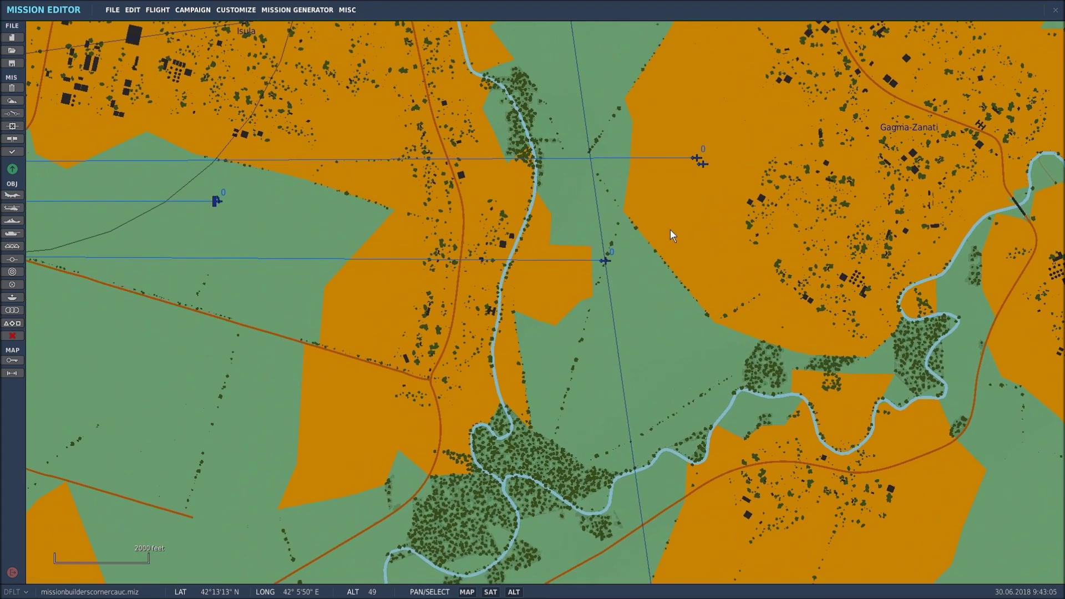